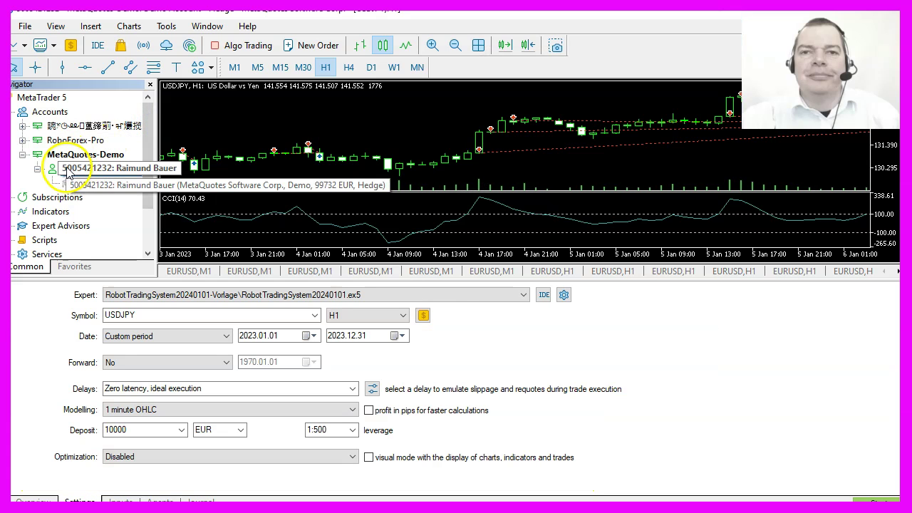
From MetaQuotes-Demo, open a new MetaQuotes Software Corp. demo account and continue past the demo choice.
{"action": "left_click", "coordinate": [65, 170]}
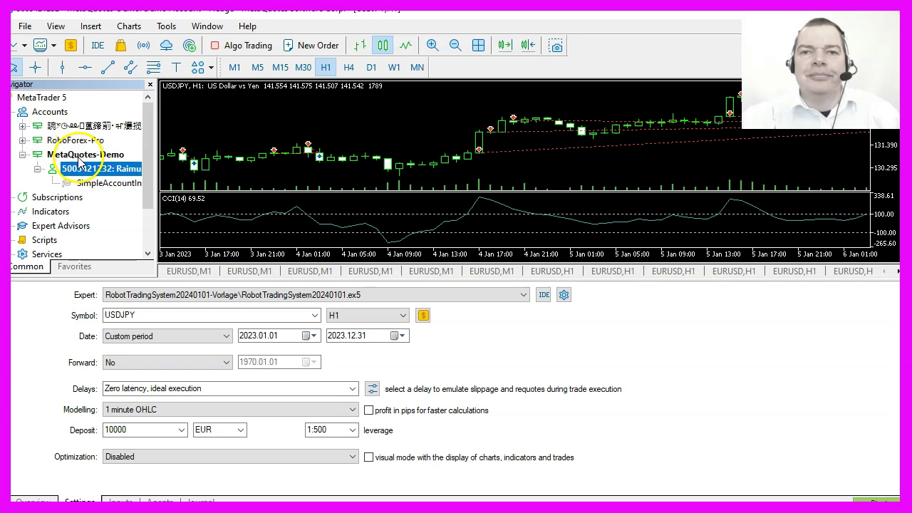
{"action": "right_click", "coordinate": [80, 158]}
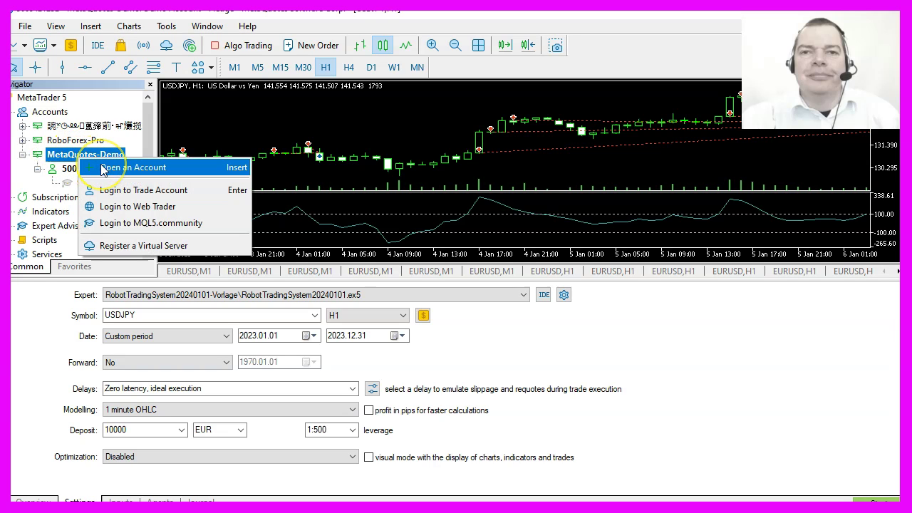
{"action": "left_click", "coordinate": [104, 170]}
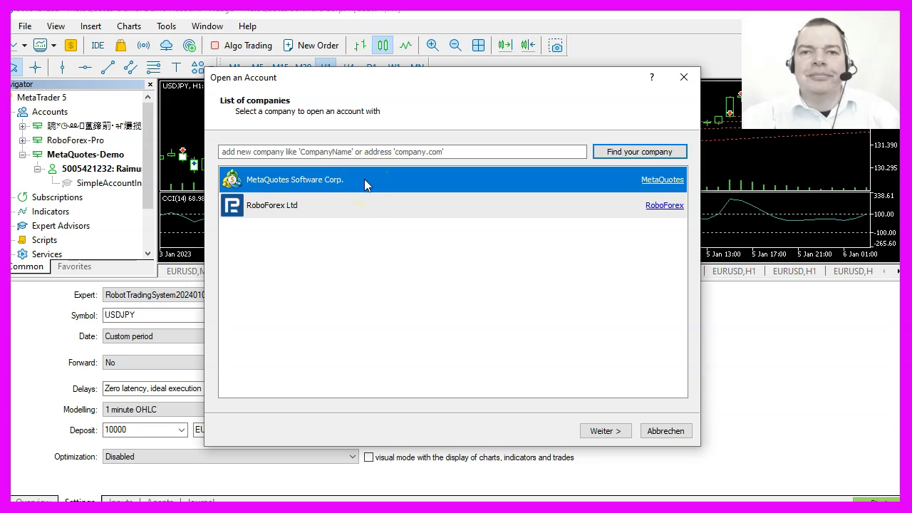
{"action": "left_click", "coordinate": [310, 186]}
{"action": "left_click", "coordinate": [598, 431]}
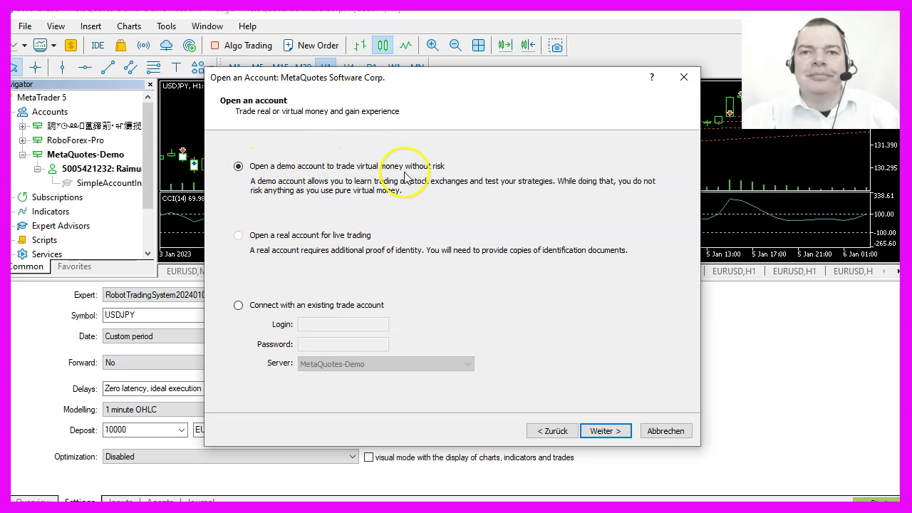
{"action": "left_click", "coordinate": [611, 431]}
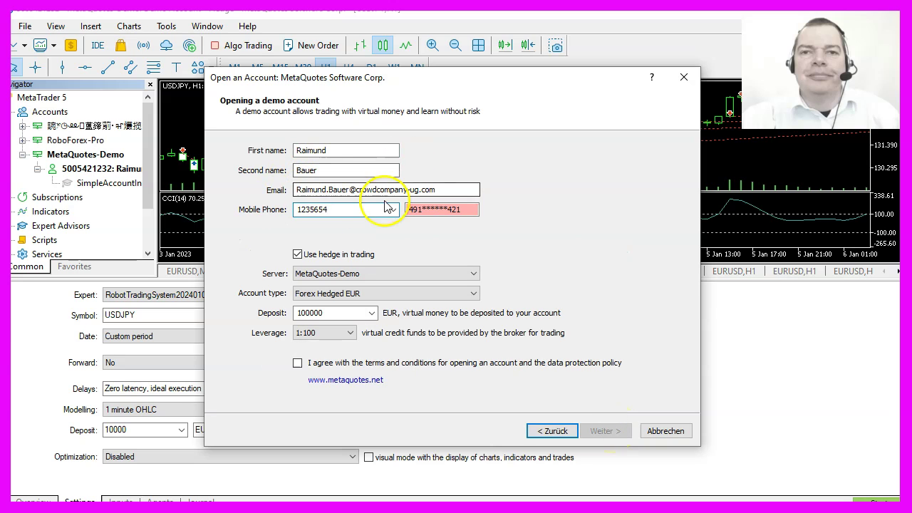
Enter the mobile phone number, keep Forex Hedged EUR, and edit the deposit toward 100000.
{"action": "left_click", "coordinate": [327, 209]}
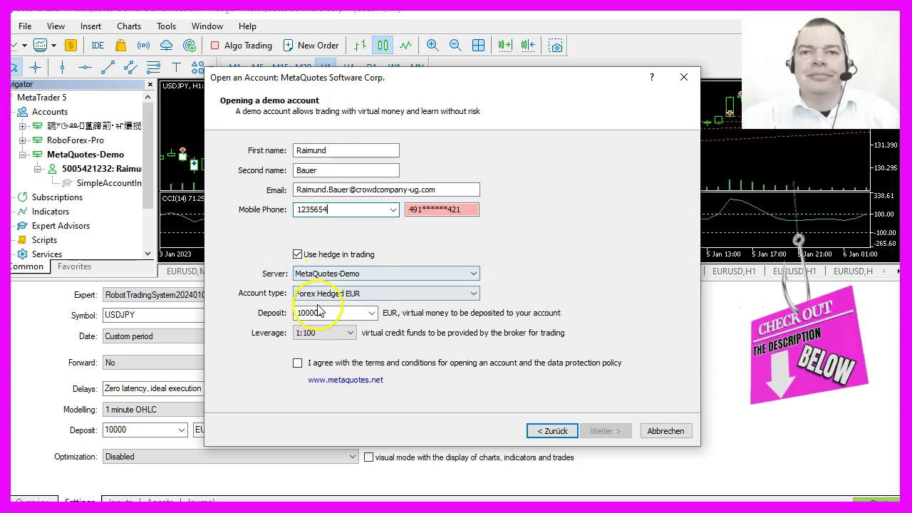
{"action": "left_click", "coordinate": [323, 294]}
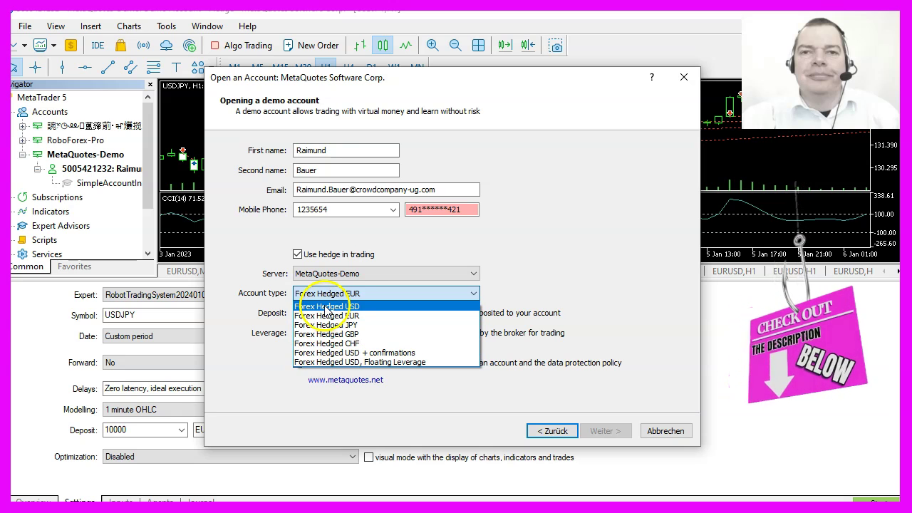
{"action": "left_click", "coordinate": [328, 297]}
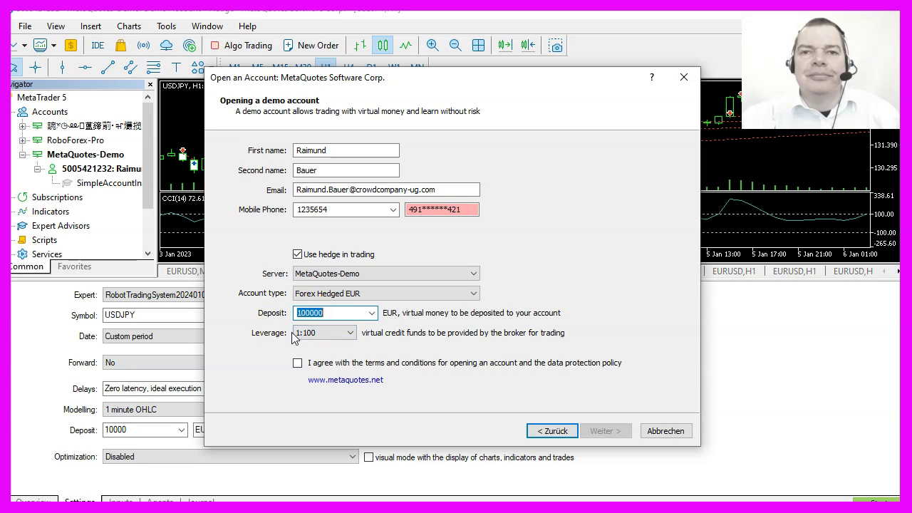
{"action": "left_click", "coordinate": [333, 322]}
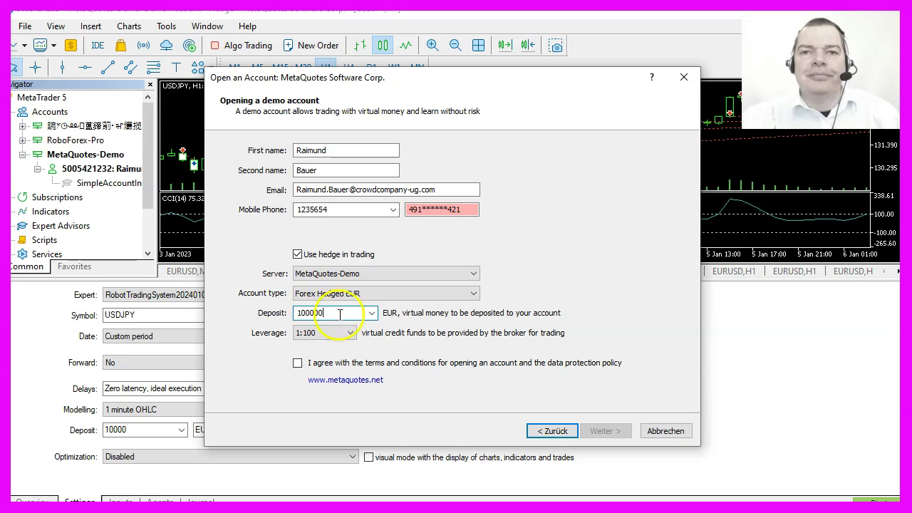
{"action": "key", "text": "BackSpace"}
Choose 1:500 leverage, accept the terms, then cancel the MetaQuotes demo-account dialog.
{"action": "left_click", "coordinate": [349, 333]}
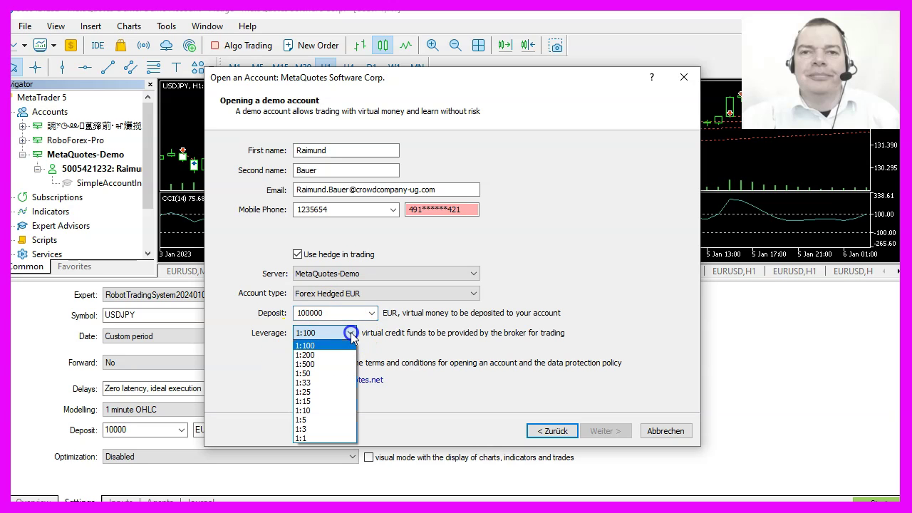
{"action": "left_click", "coordinate": [306, 364]}
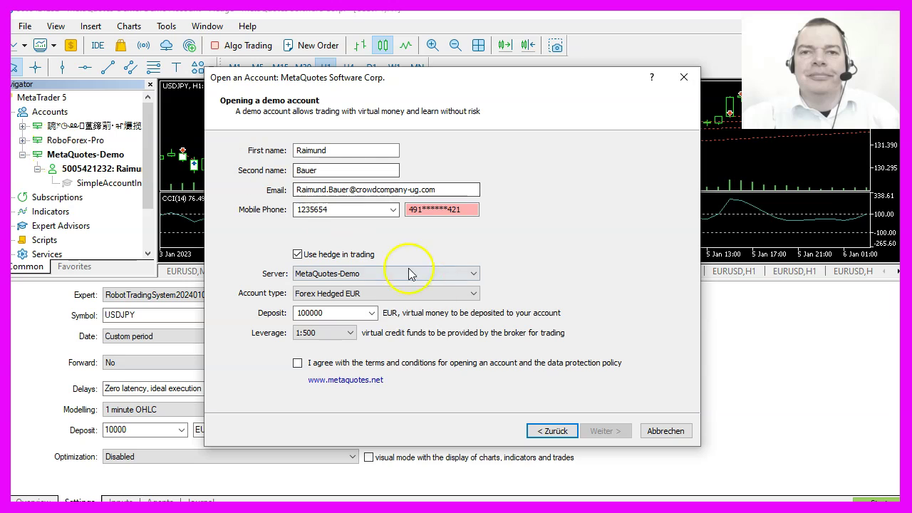
{"action": "left_click", "coordinate": [297, 362]}
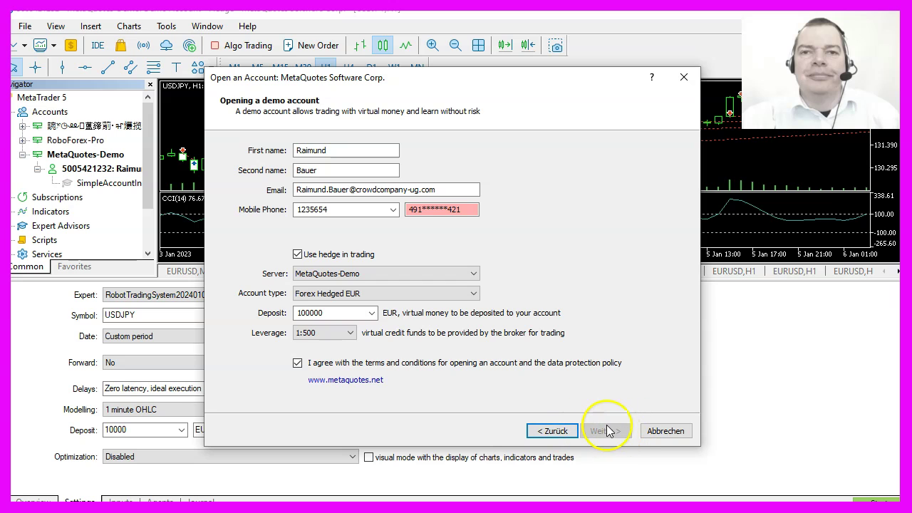
{"action": "left_click", "coordinate": [665, 433]}
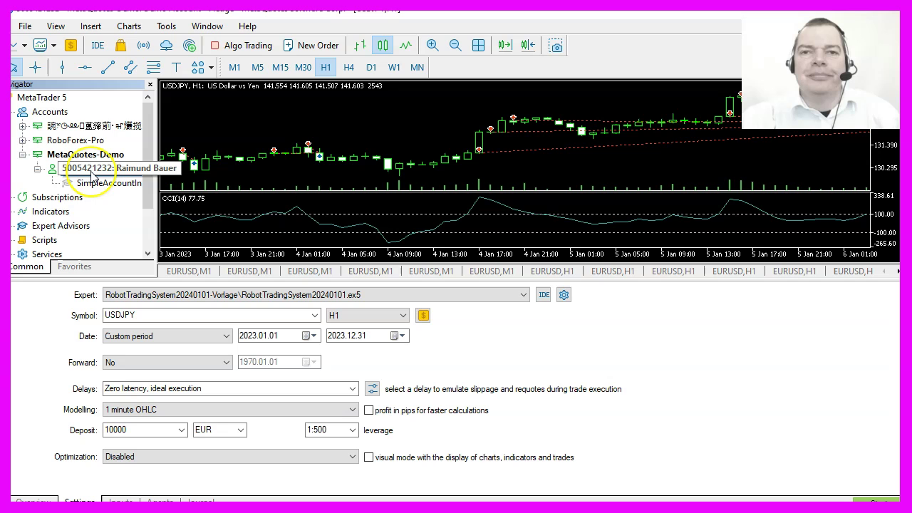
Hide the Strategy Tester via the View menu and show the Toolbox Trade tab.
{"action": "left_click", "coordinate": [55, 26]}
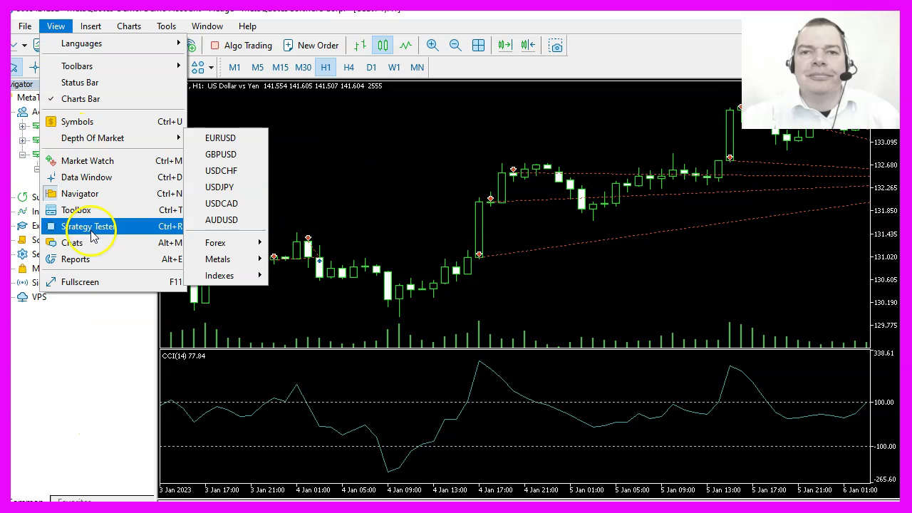
{"action": "left_click", "coordinate": [81, 211]}
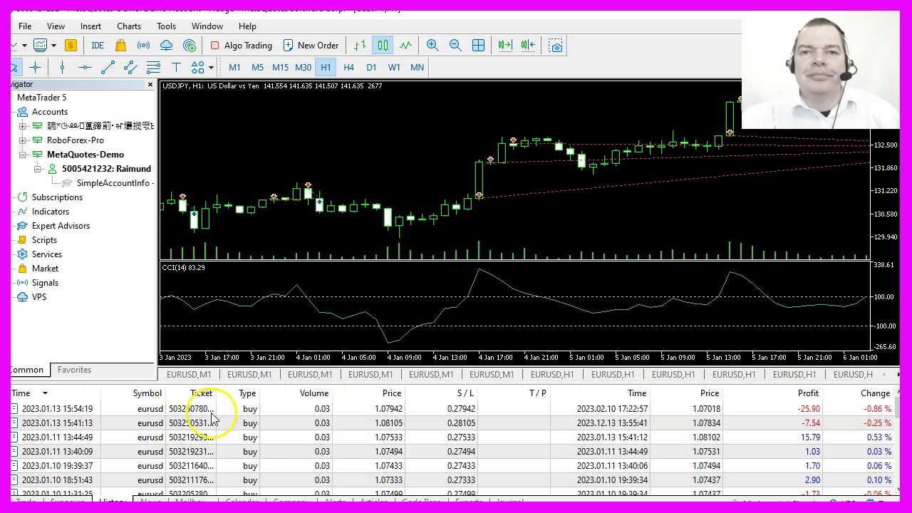
{"action": "left_click", "coordinate": [25, 501]}
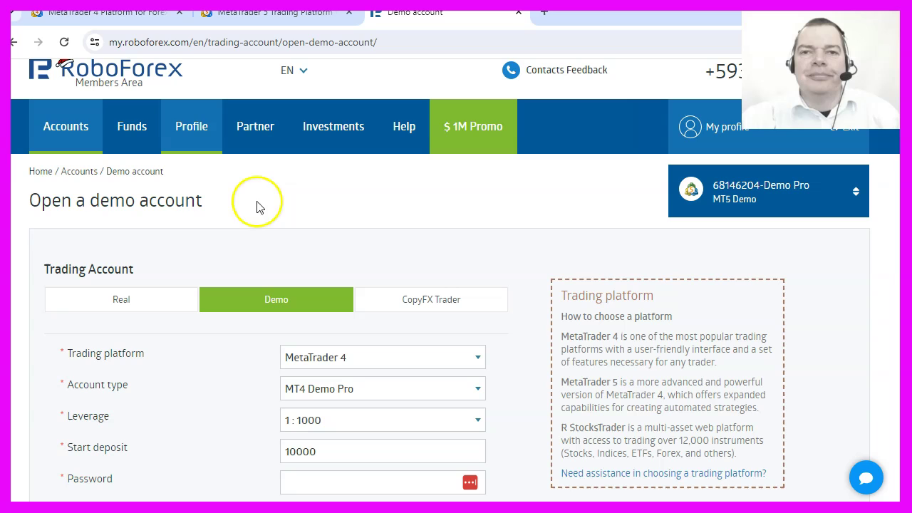
Choose MetaTrader 5, the MT5 Demo Pro account type and 1:500 leverage.
{"action": "left_click", "coordinate": [355, 361]}
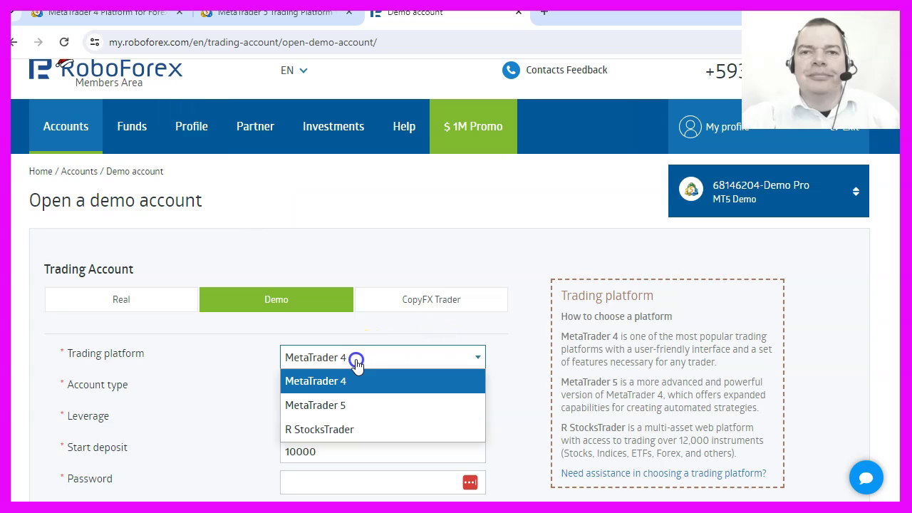
{"action": "left_click", "coordinate": [320, 409]}
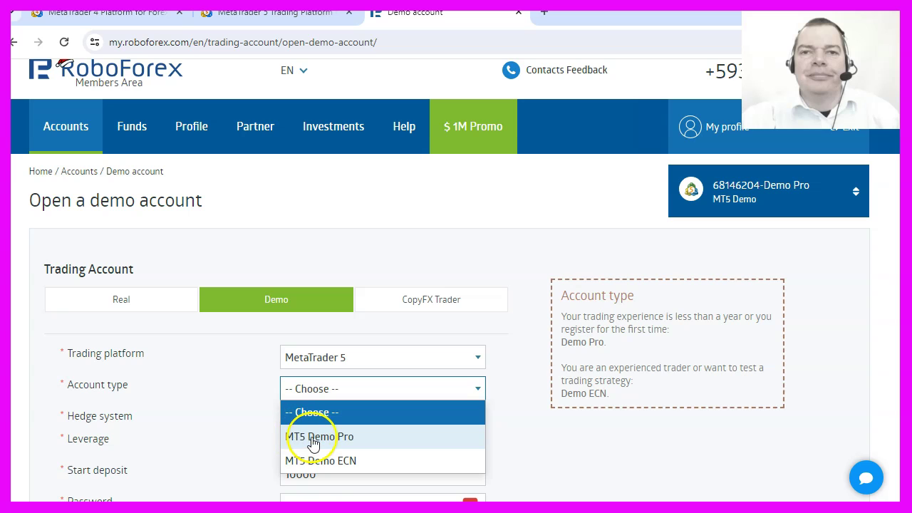
{"action": "left_click", "coordinate": [312, 437]}
{"action": "scroll", "coordinate": [391, 357], "scroll_direction": "down", "scroll_amount": 1}
{"action": "left_click", "coordinate": [356, 372]}
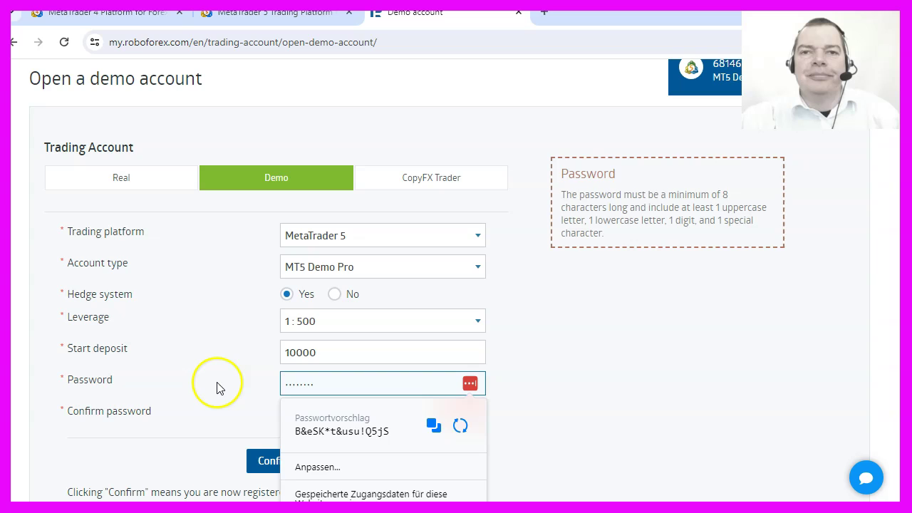
Accept the suggested password and fill in its confirmation field.
{"action": "left_click", "coordinate": [218, 384]}
{"action": "key", "text": "Tab"}
{"action": "left_click", "coordinate": [183, 422]}
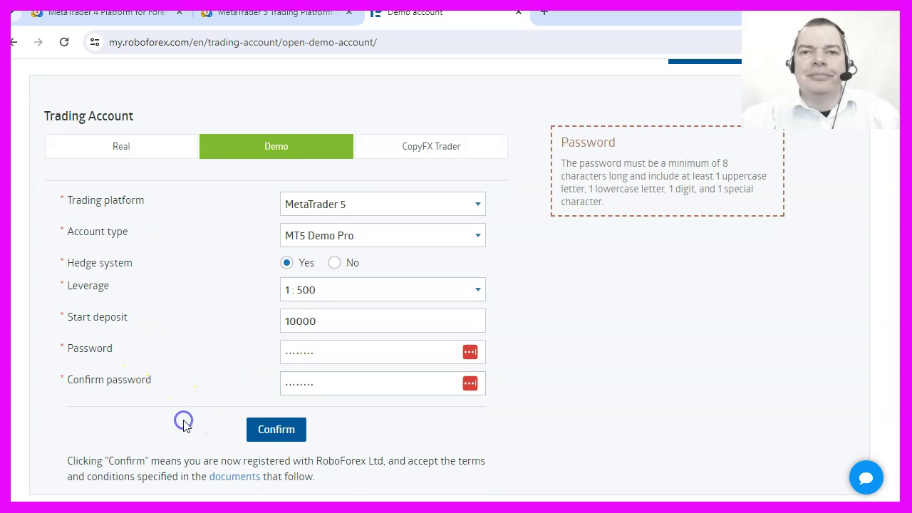
{"action": "scroll", "coordinate": [185, 417], "scroll_direction": "down", "scroll_amount": 1}
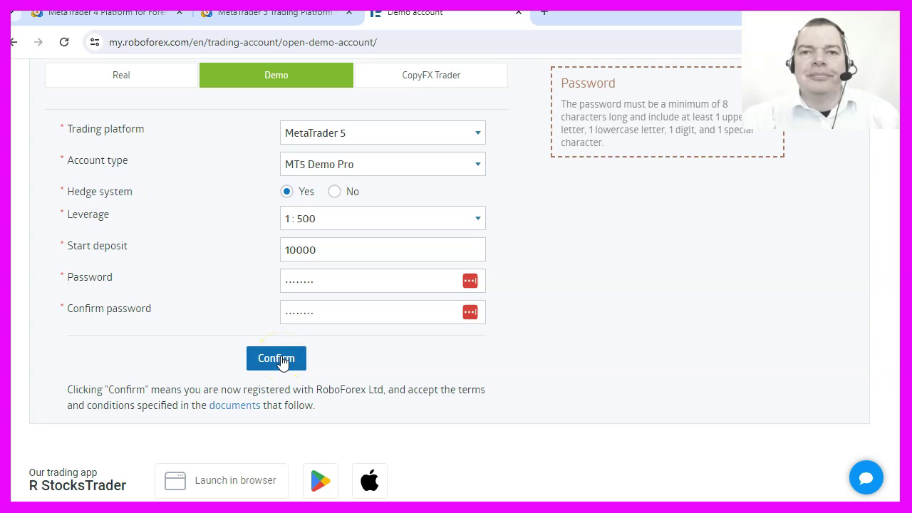
{"action": "scroll", "coordinate": [284, 362], "scroll_direction": "down", "scroll_amount": 1}
Set the starting deposit to 100000, match the password confirmation, and submit the application.
{"action": "left_click", "coordinate": [381, 182]}
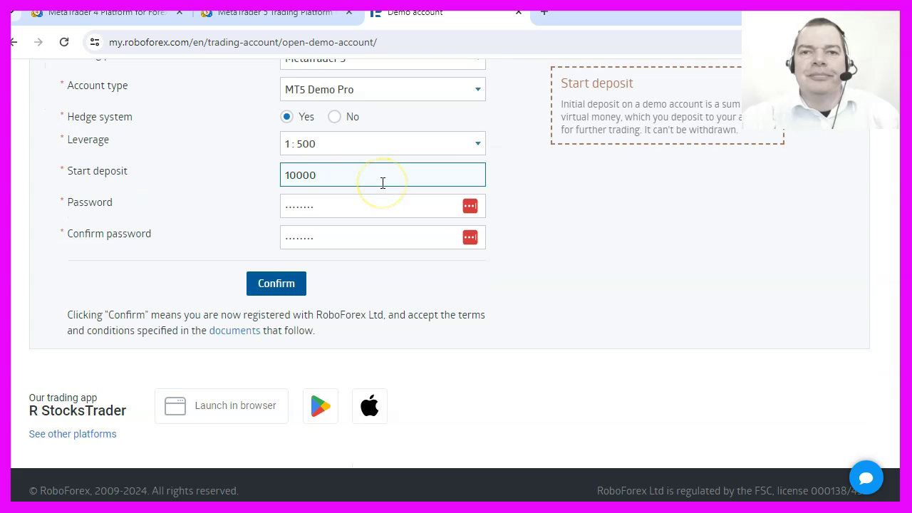
{"action": "type", "text": "0"}
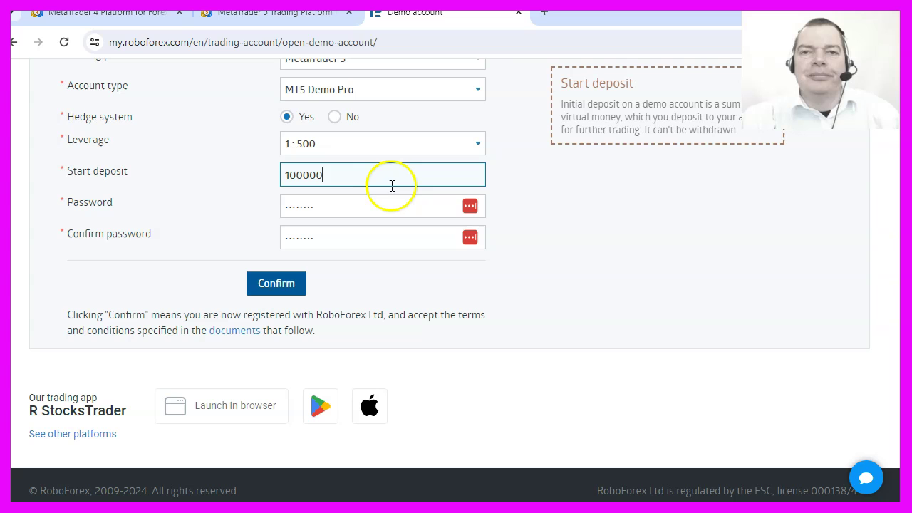
{"action": "left_click", "coordinate": [267, 286]}
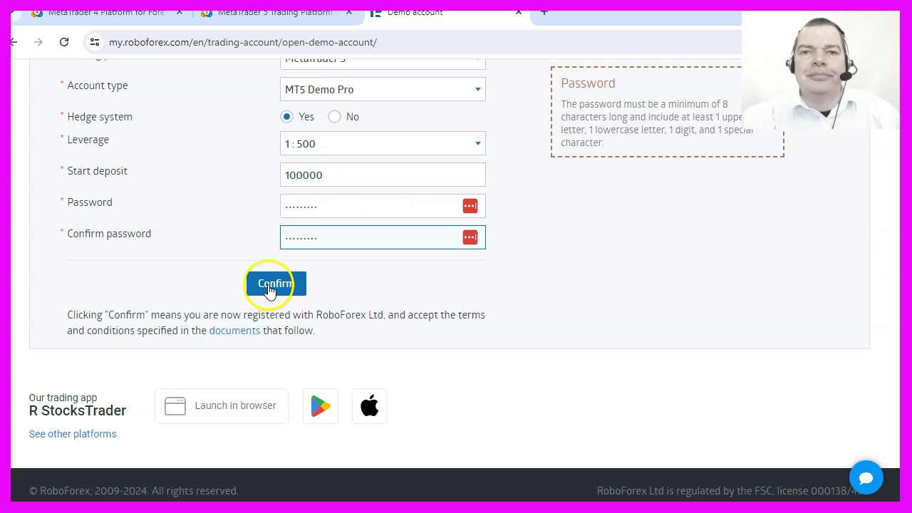
{"action": "left_click", "coordinate": [269, 288]}
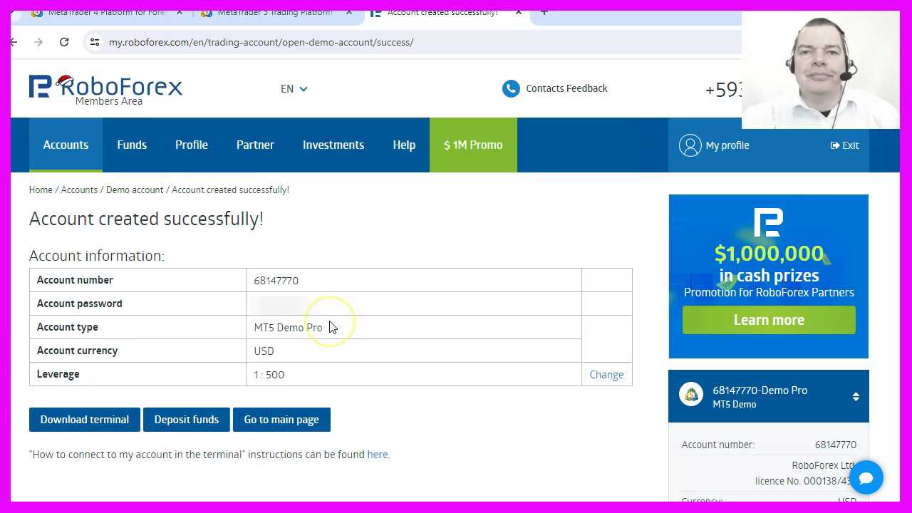
Return to MetaTrader 5 and expand the RoboForex-Pro server in the Navigator.
{"action": "left_click", "coordinate": [61, 451]}
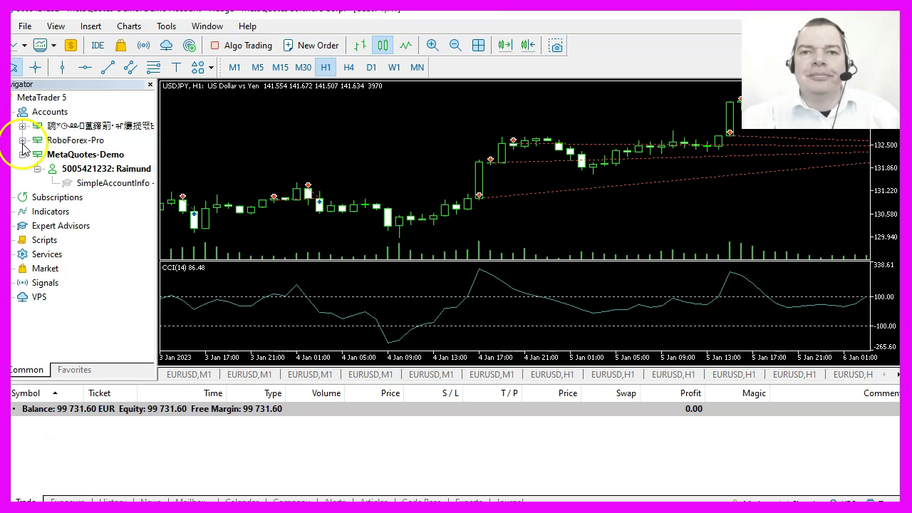
{"action": "left_click", "coordinate": [22, 141]}
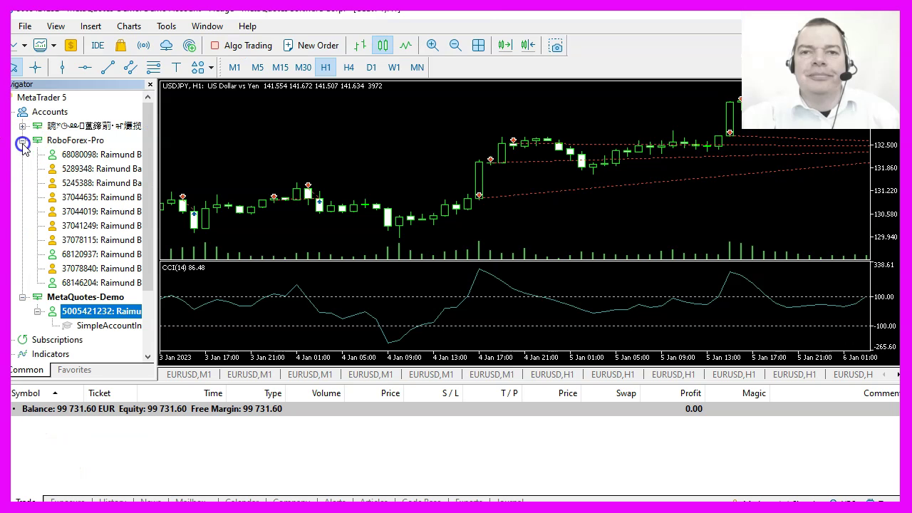
Bring up the RoboForex-Pro server's context menu in the Navigator.
{"action": "right_click", "coordinate": [64, 146]}
{"action": "key", "text": "Escape"}
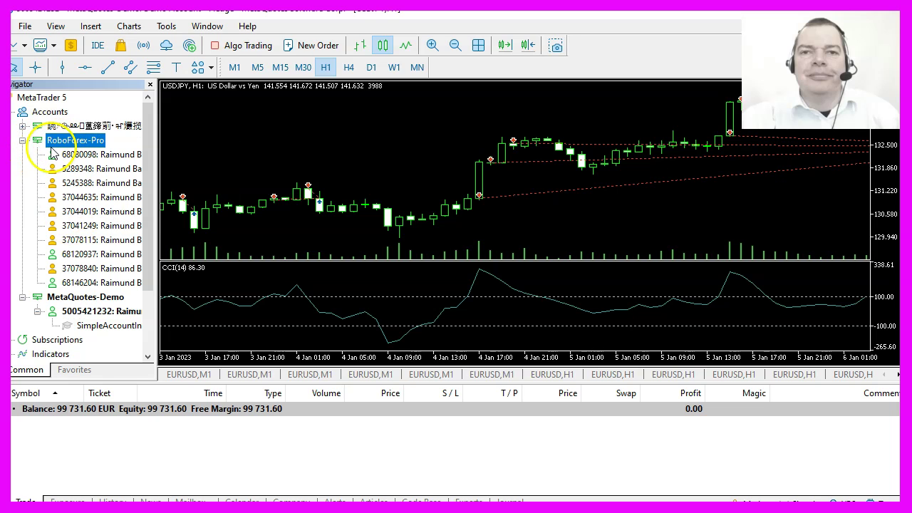
{"action": "mouse_move", "coordinate": [100, 169]}
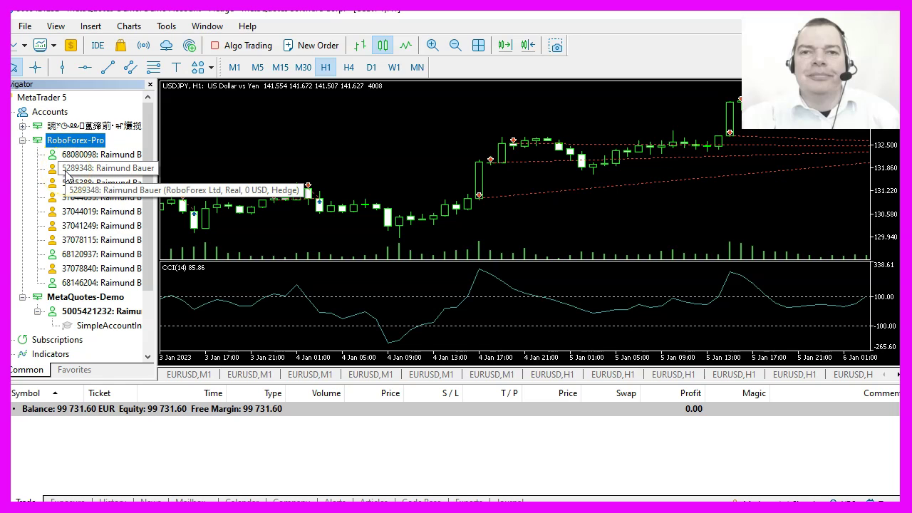
{"action": "right_click", "coordinate": [76, 141]}
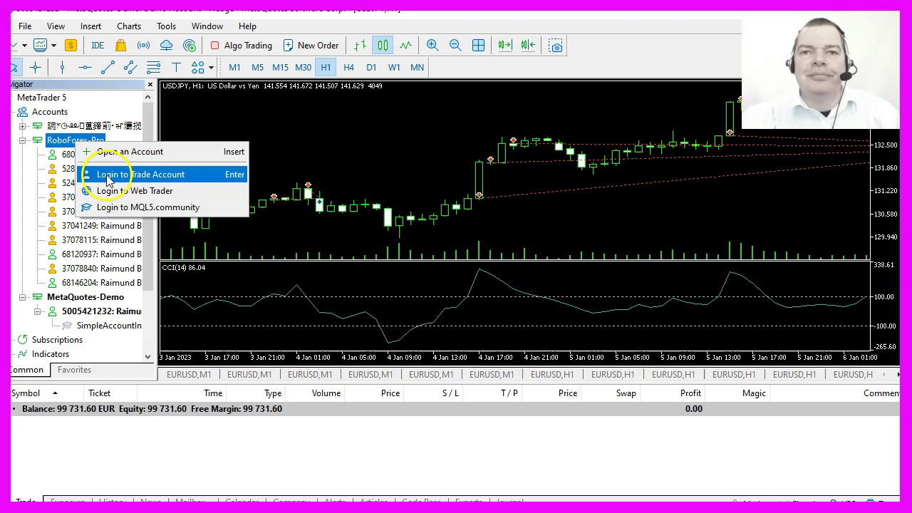
{"action": "left_click", "coordinate": [126, 176]}
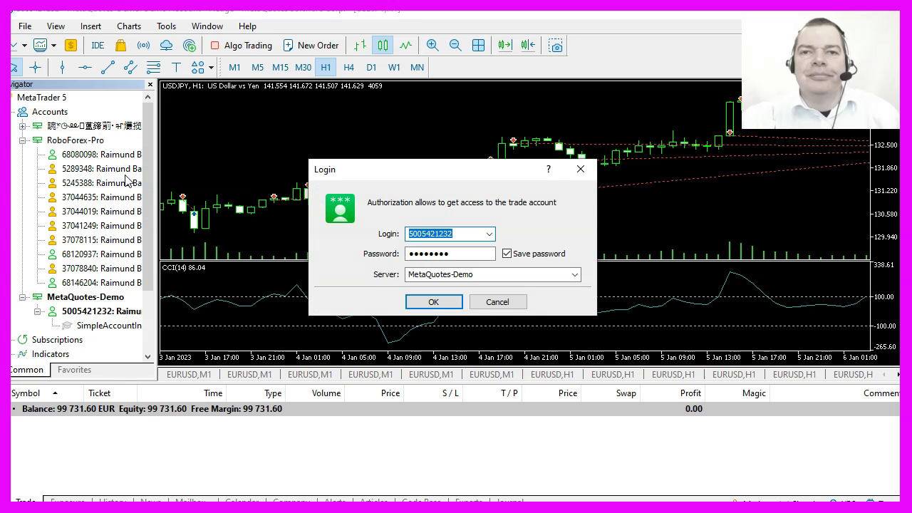
{"action": "left_click", "coordinate": [424, 274]}
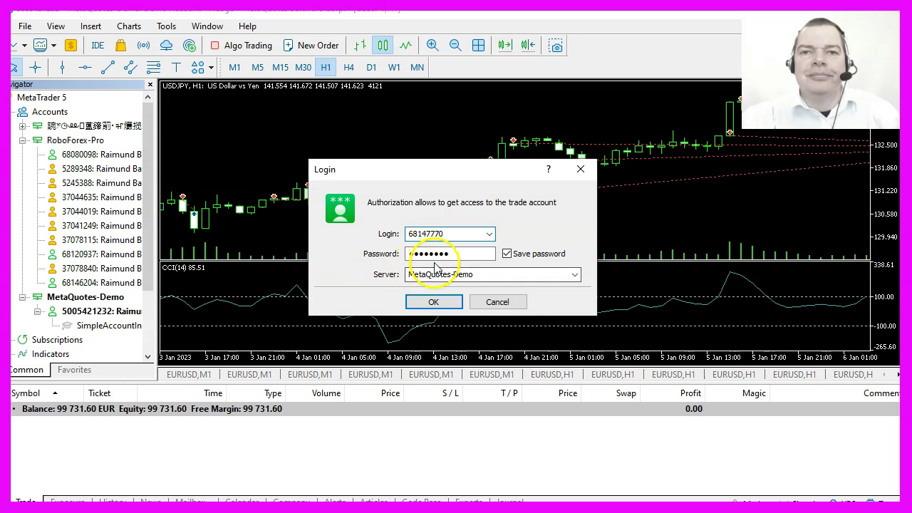
{"action": "left_click", "coordinate": [454, 254]}
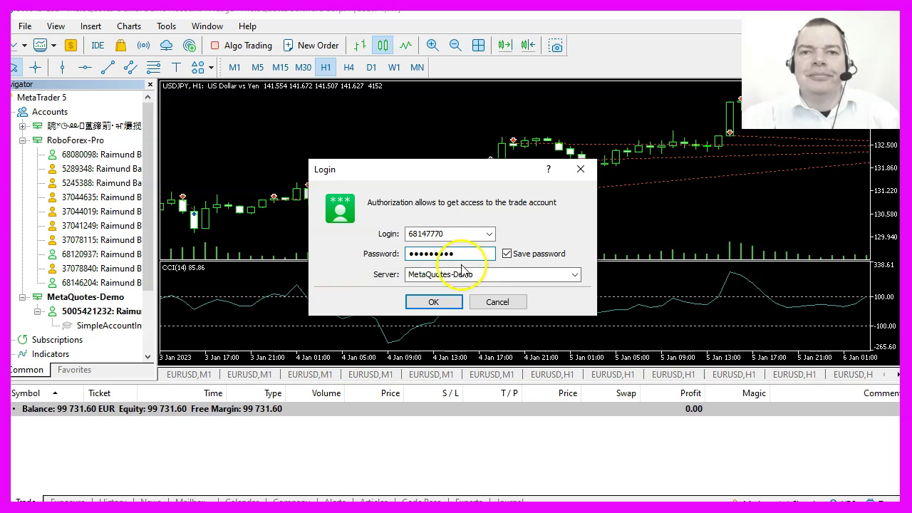
{"action": "left_click", "coordinate": [487, 277]}
{"action": "left_click", "coordinate": [489, 293]}
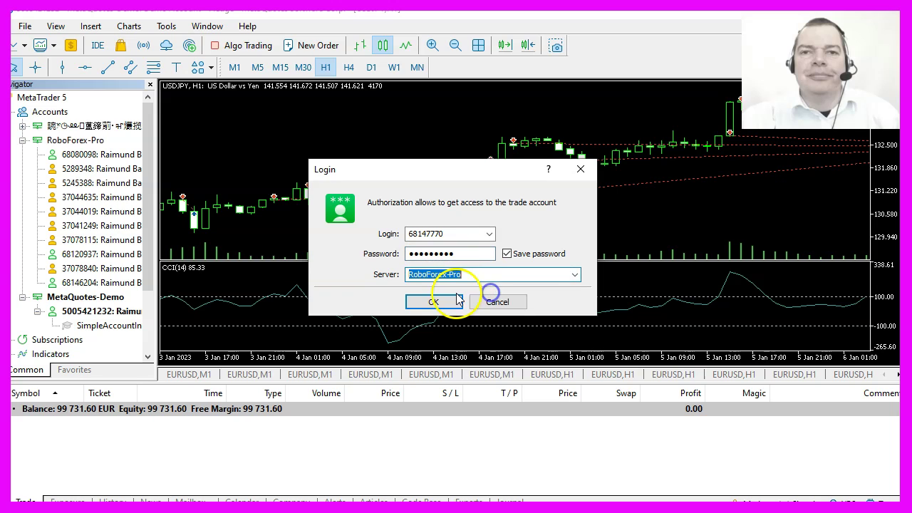
{"action": "left_click", "coordinate": [435, 302]}
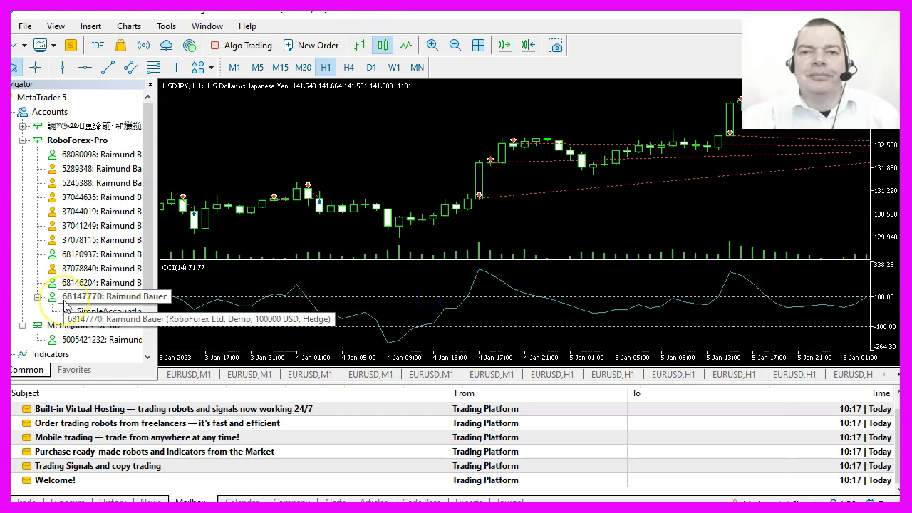
{"action": "mouse_move", "coordinate": [100, 297]}
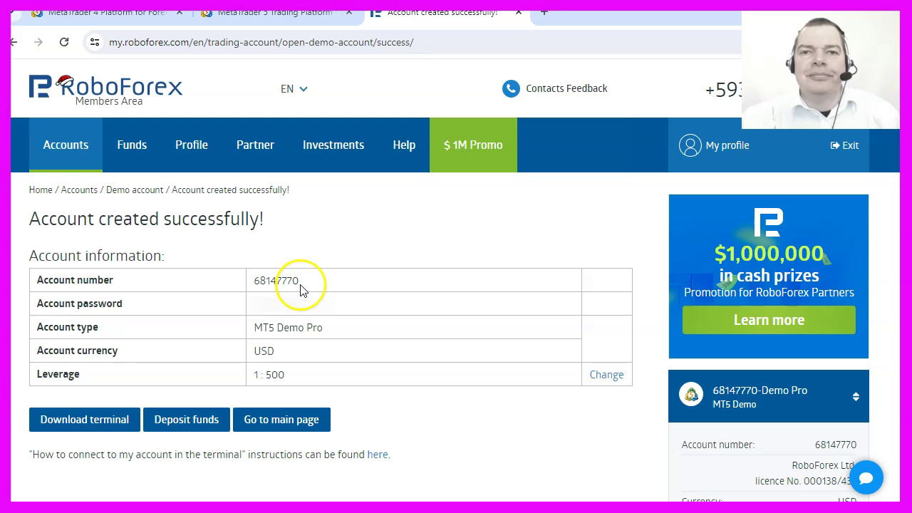
{"action": "left_click_drag", "start_coordinate": [300, 281], "coordinate": [249, 283]}
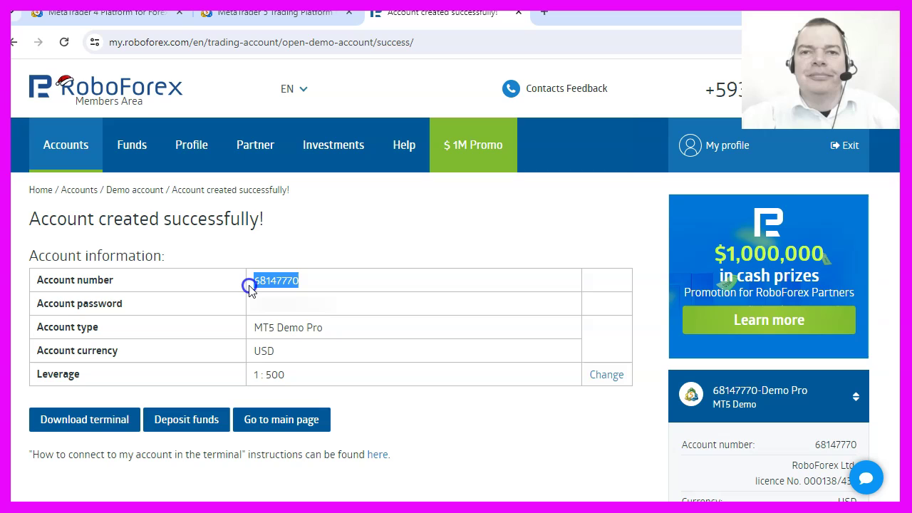